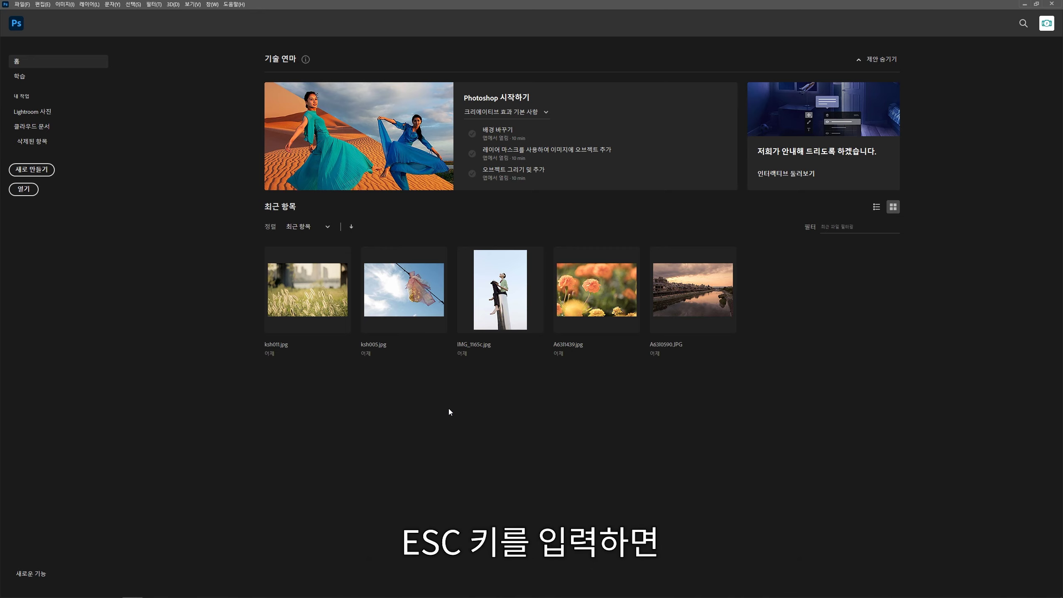
- Leave the home screen and turn off its automatic display (홈 화면 자동 표시) in the general preferences
key(Escape)
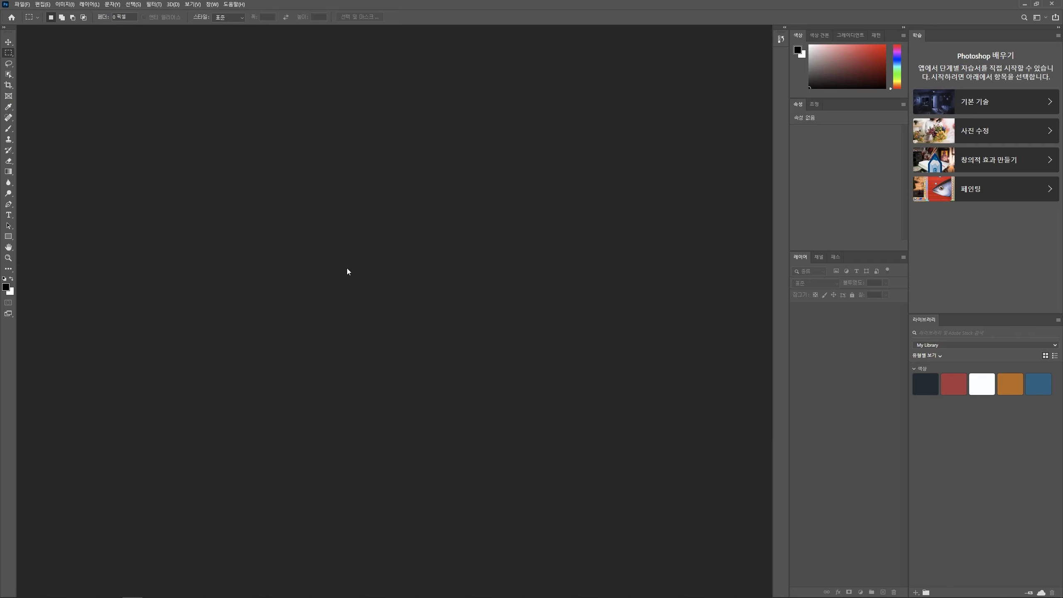
click(43, 4)
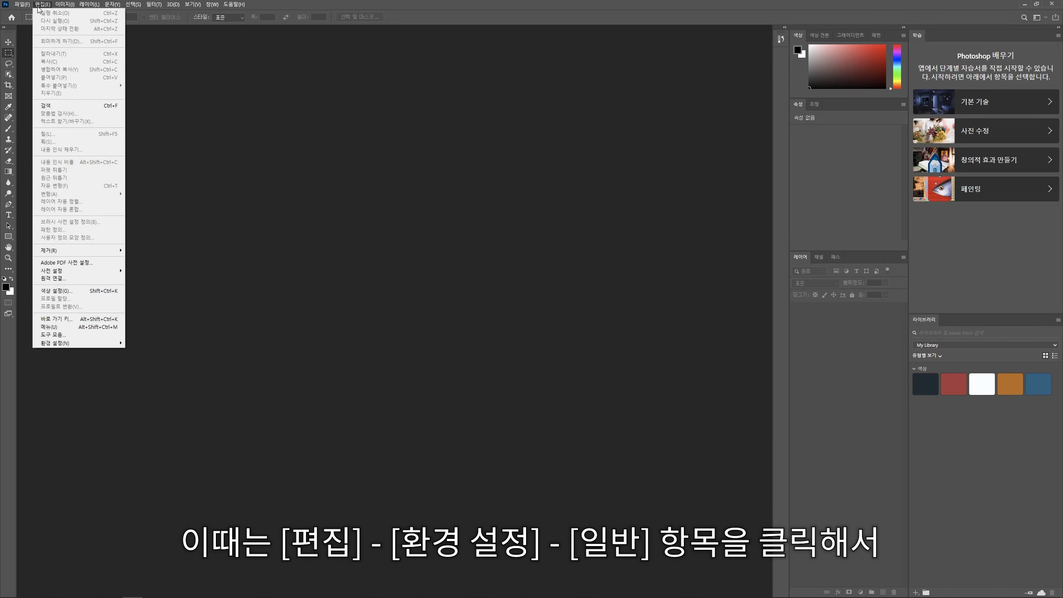
mouse_move(97, 343)
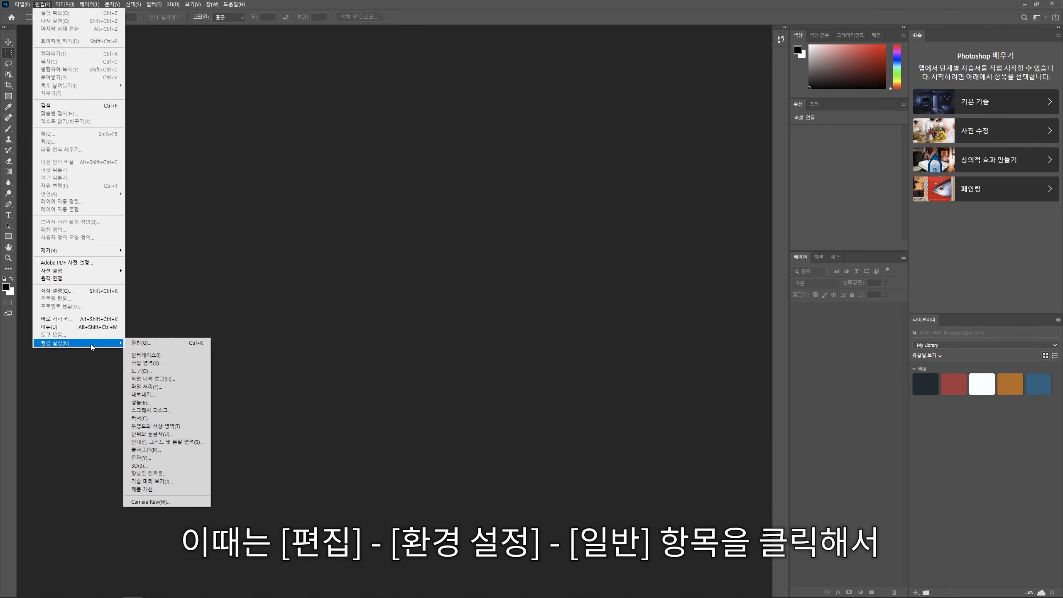
click(147, 344)
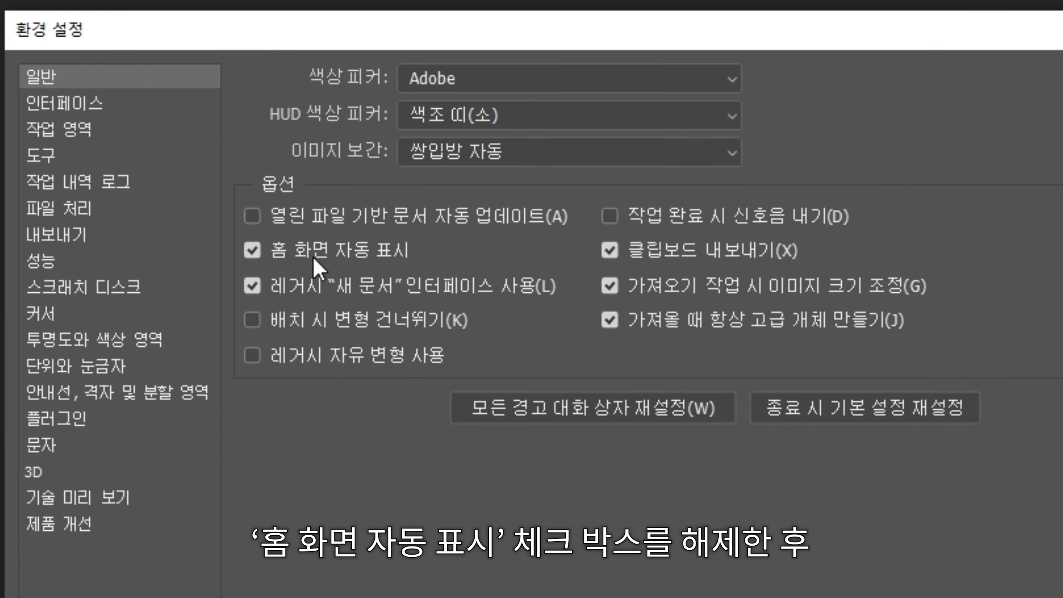
click(313, 254)
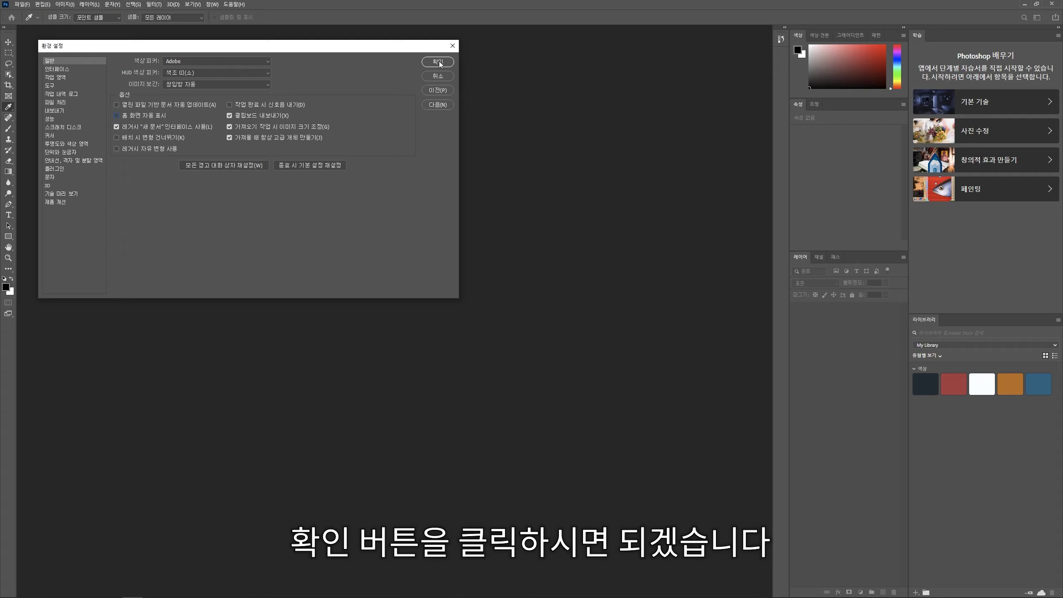
click(455, 62)
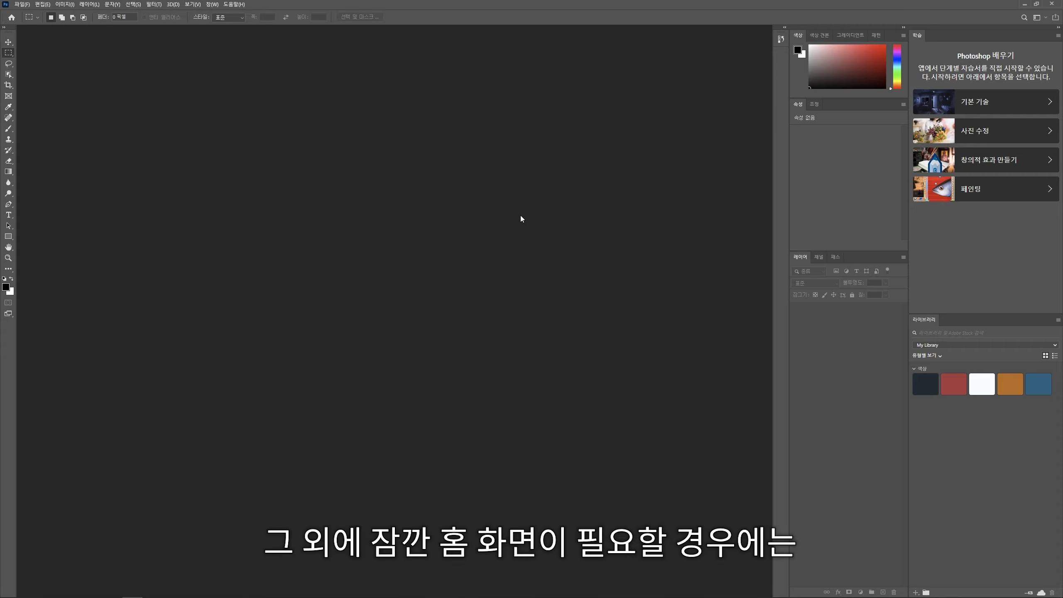
- Bring up the home screen (홈) on demand and close it again to return to the workspace
click(234, 4)
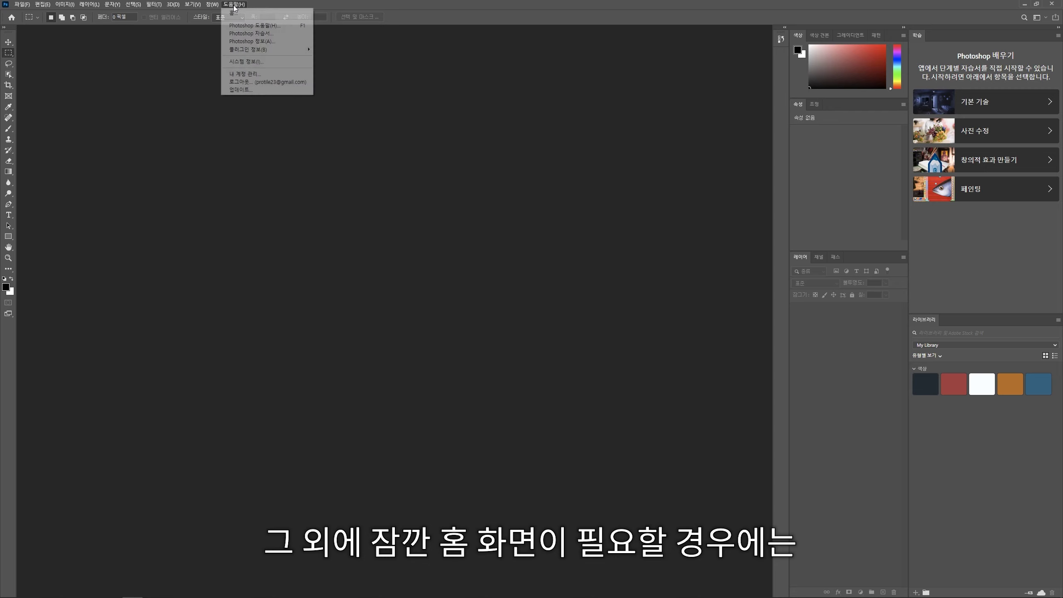
click(241, 16)
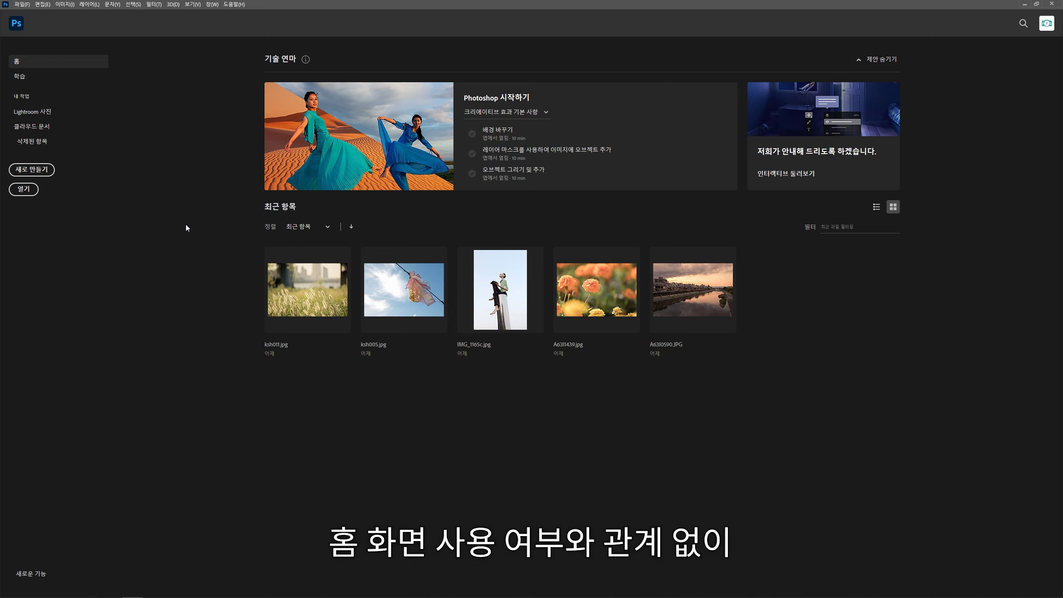
key(Escape)
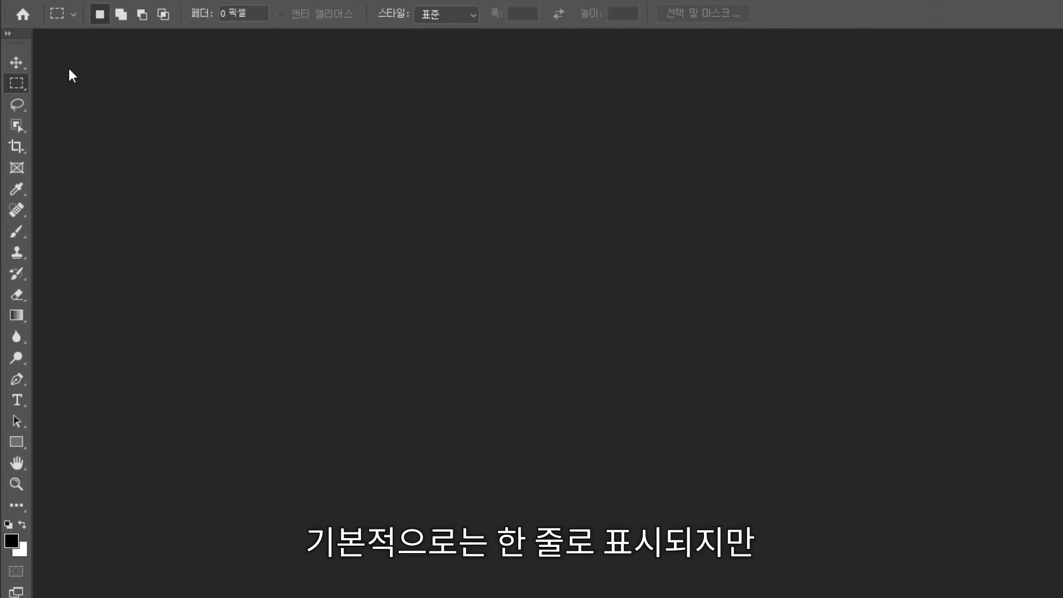
- Switch the toolbar to two columns and back to a single column
click(8, 35)
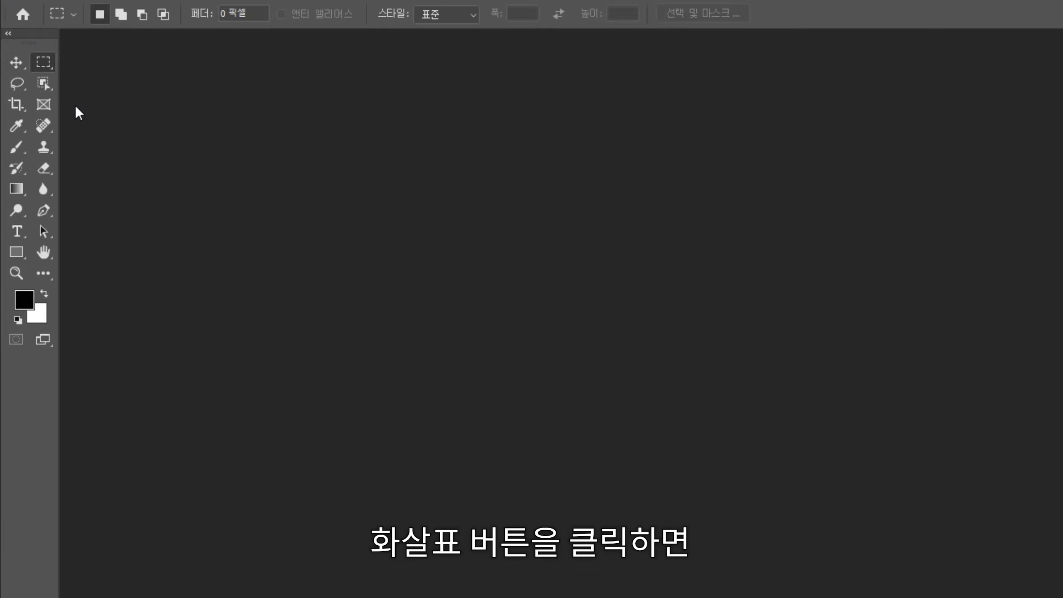
click(8, 35)
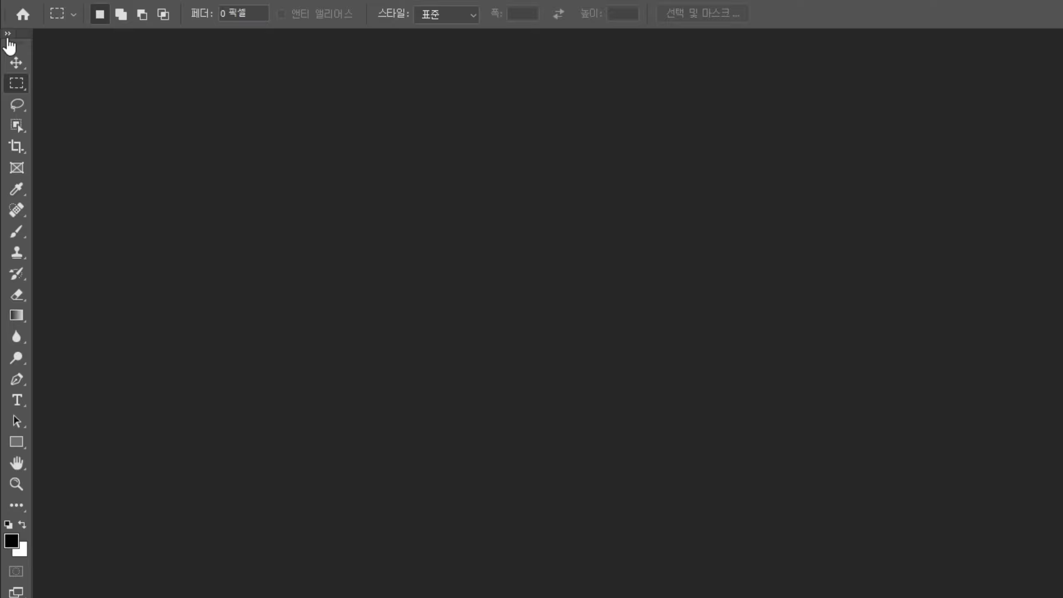
- Show the hidden tools grouped under the Move, Rectangular Marquee, Lasso and Crop tools, and finish with the Rectangular Marquee tool active
click(19, 65)
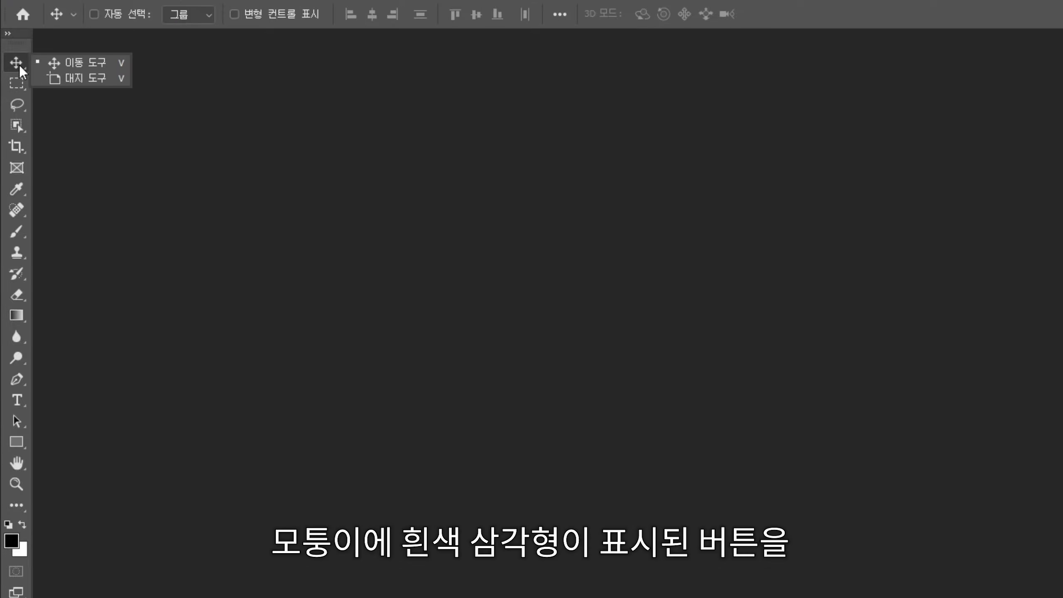
click(19, 84)
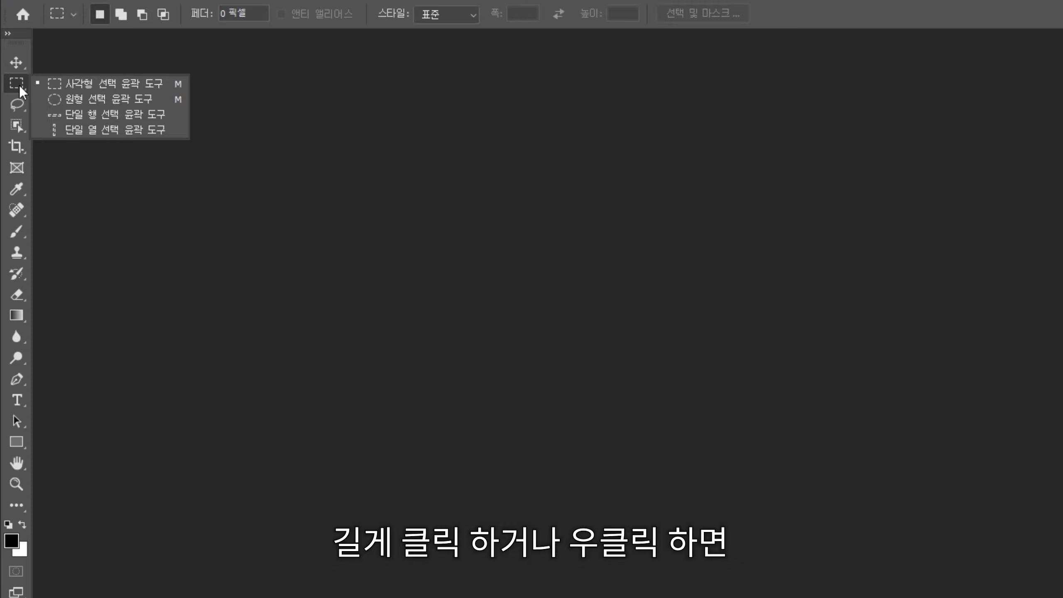
click(22, 104)
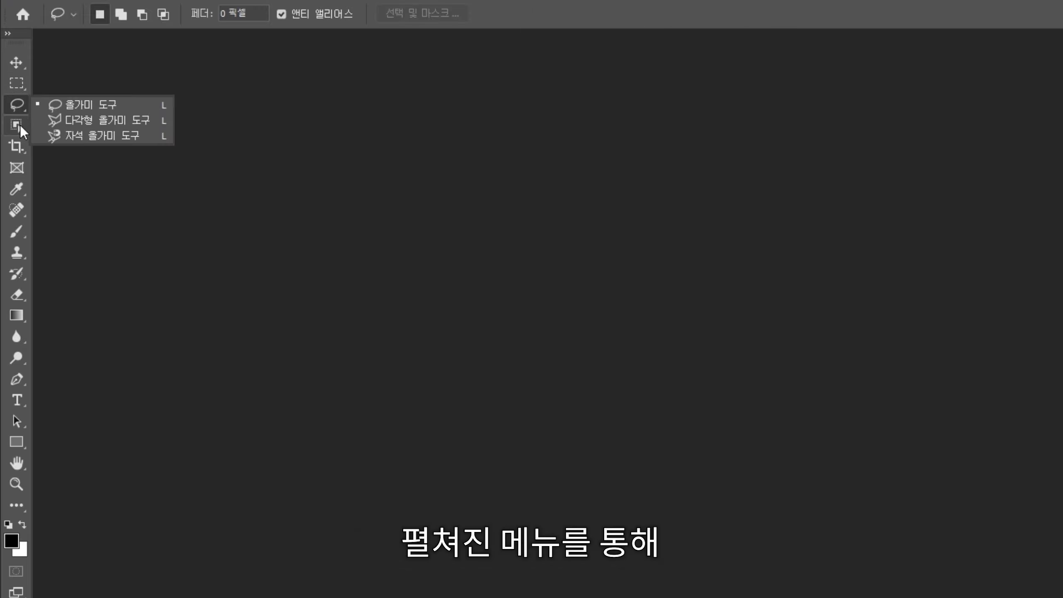
click(20, 125)
click(18, 149)
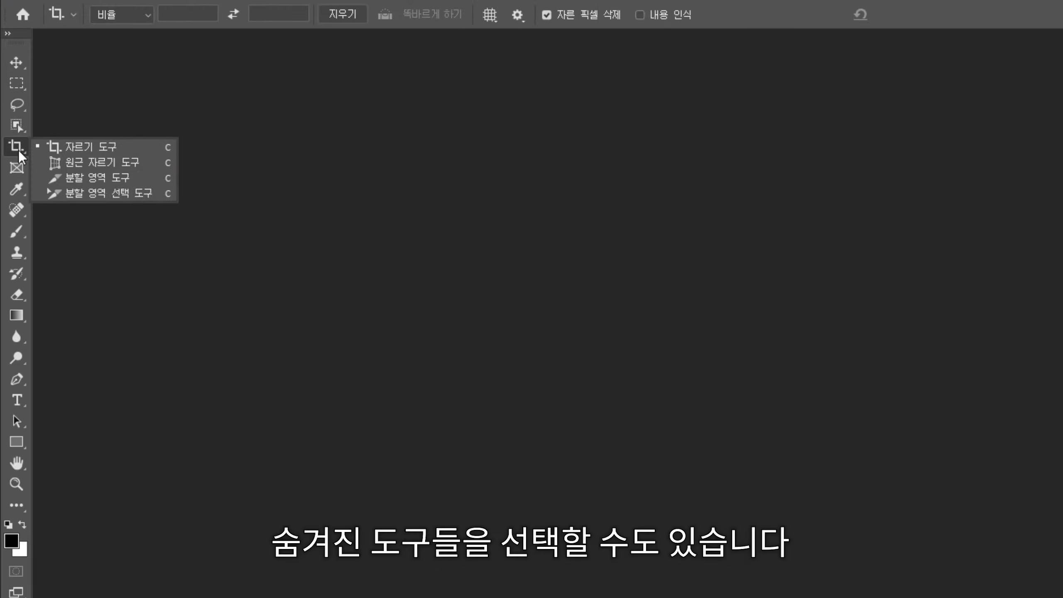
click(16, 89)
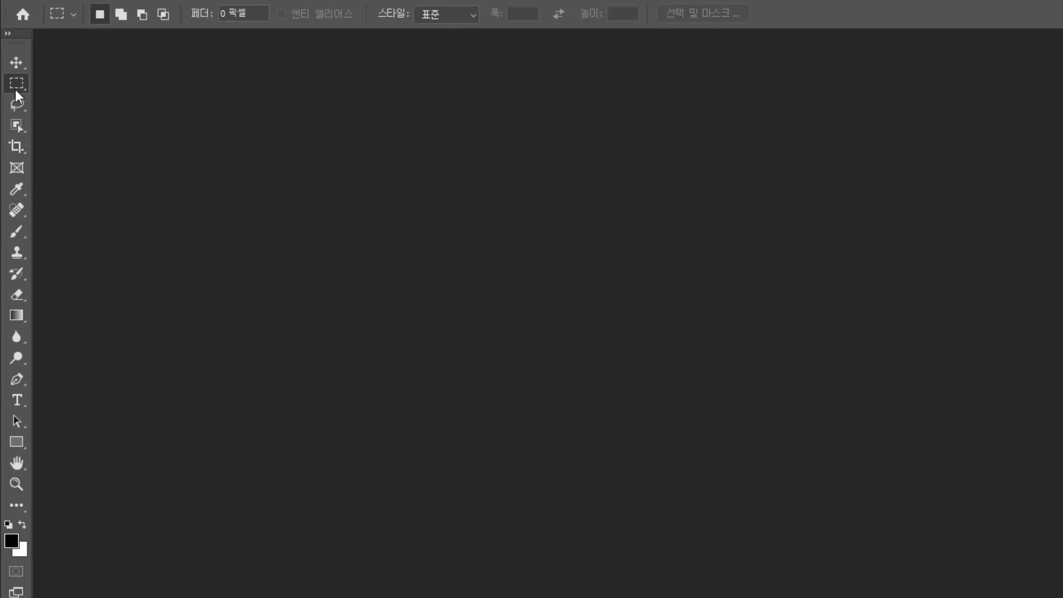
click(197, 214)
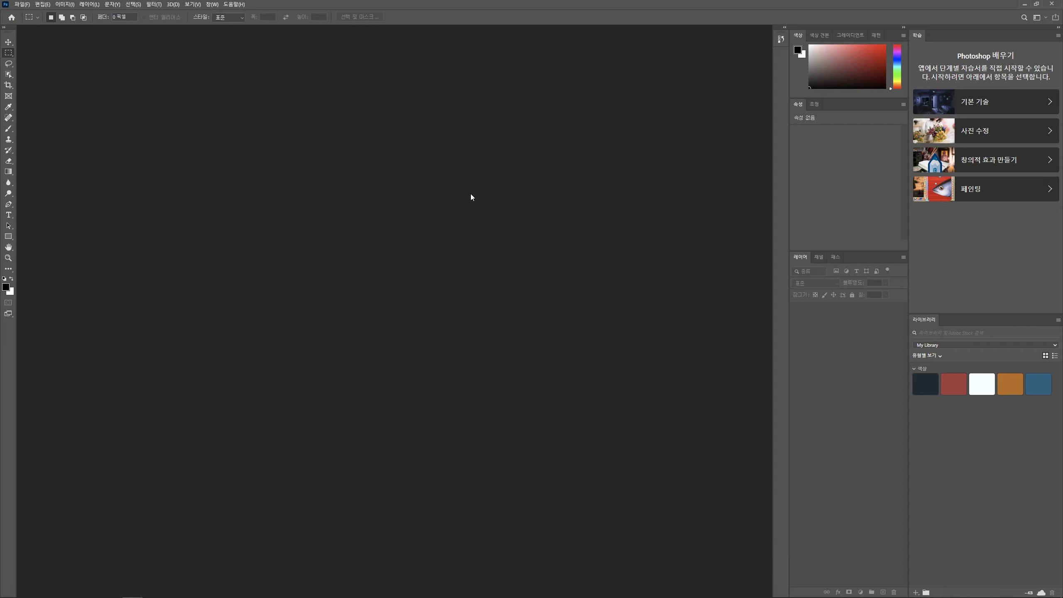
- Look through the workspace presets and try the 3D, Graphic and Web (그래픽 및 웹) and Motion (동작) workspaces
click(213, 5)
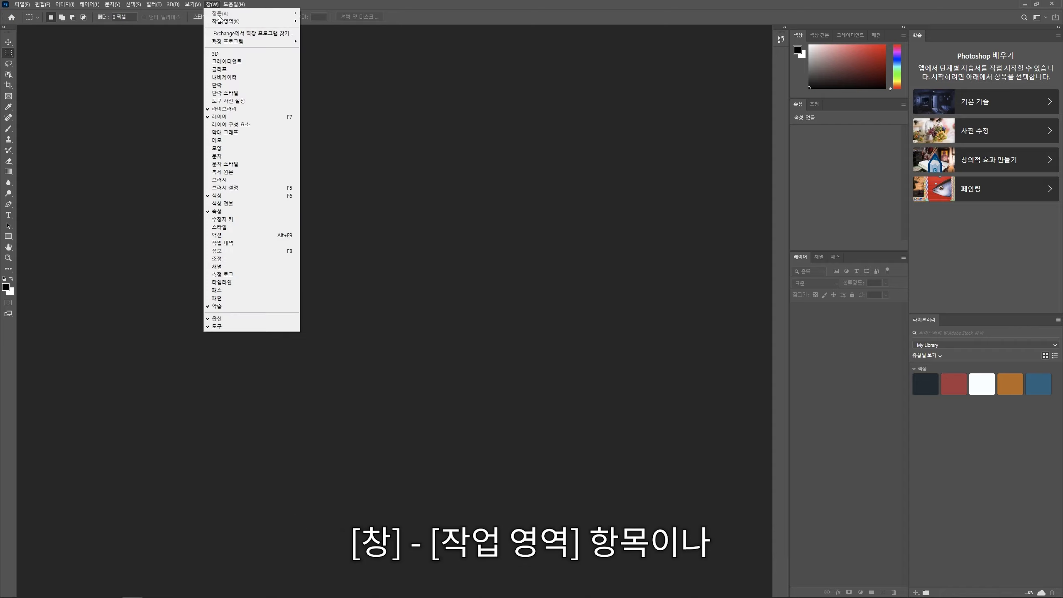
mouse_move(224, 24)
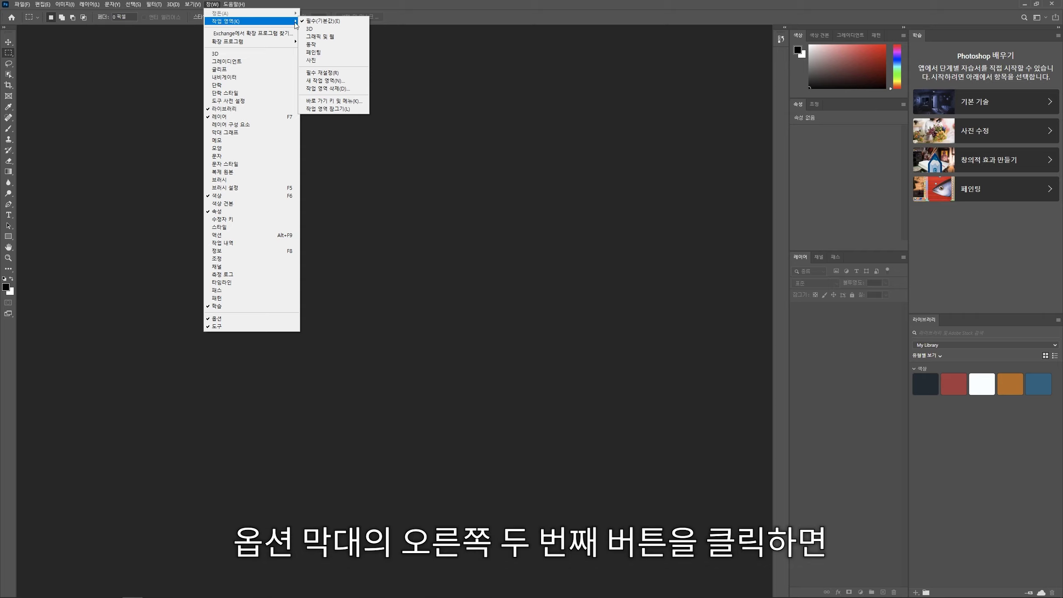
click(1037, 17)
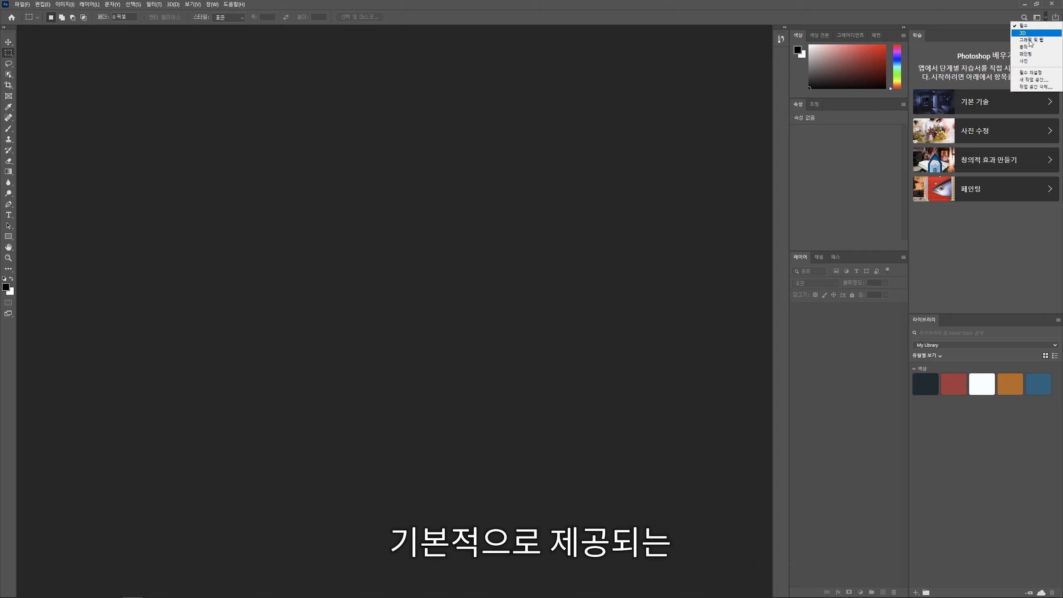
click(1025, 34)
click(1037, 18)
click(1038, 37)
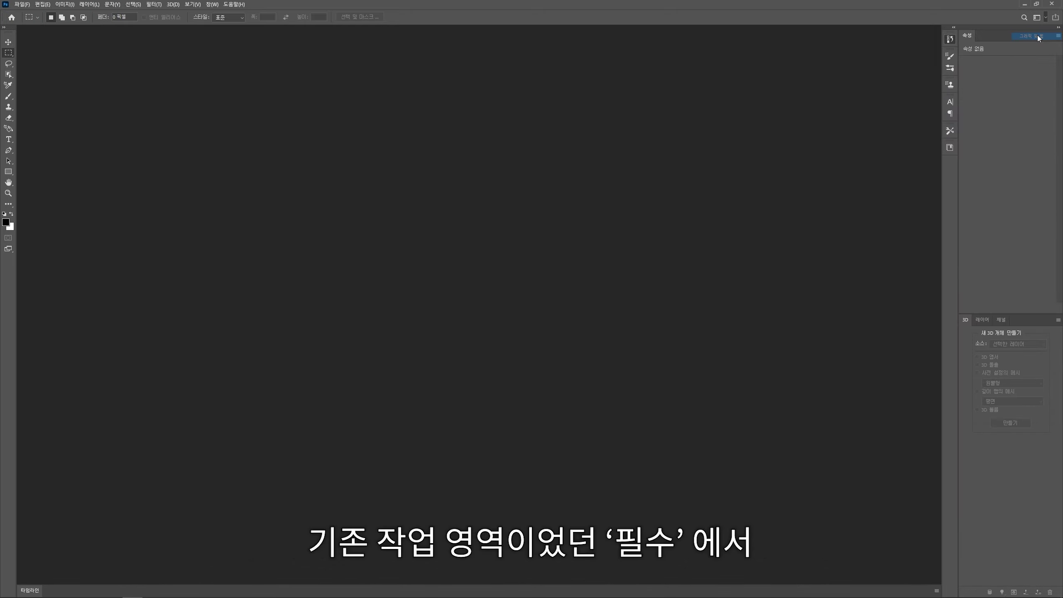
click(1040, 19)
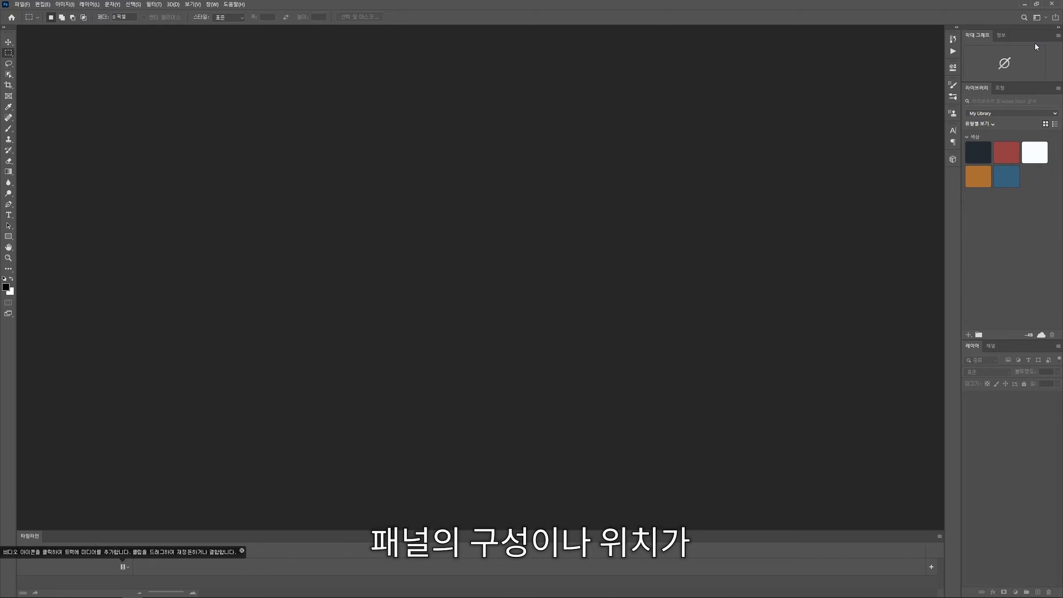
- Try the Painting (페인팅) and Photography (사진) workspaces and return to the Essentials (필수) workspace
click(1042, 17)
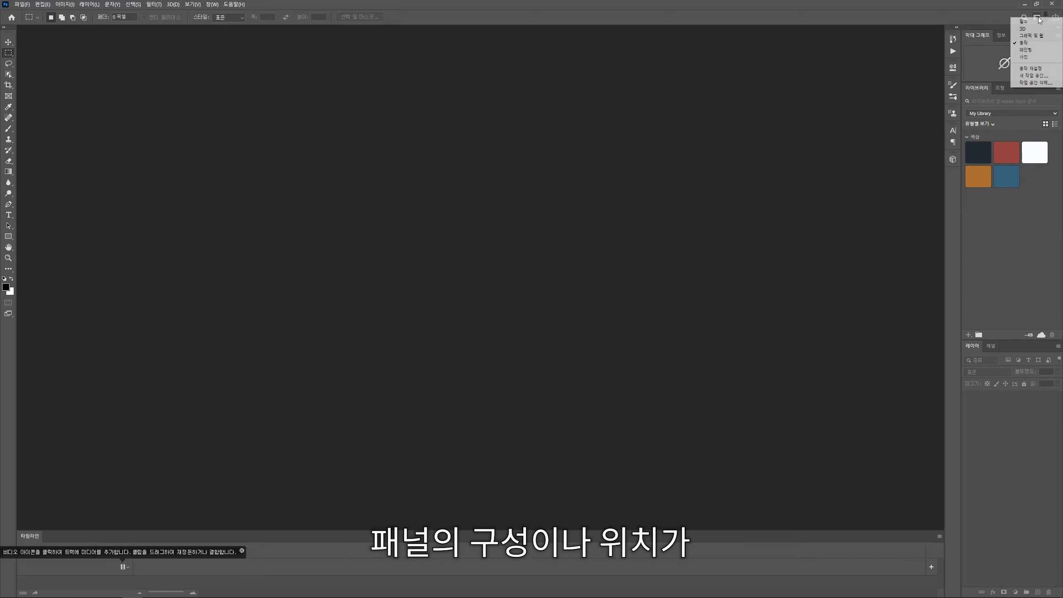
click(1033, 49)
click(1042, 17)
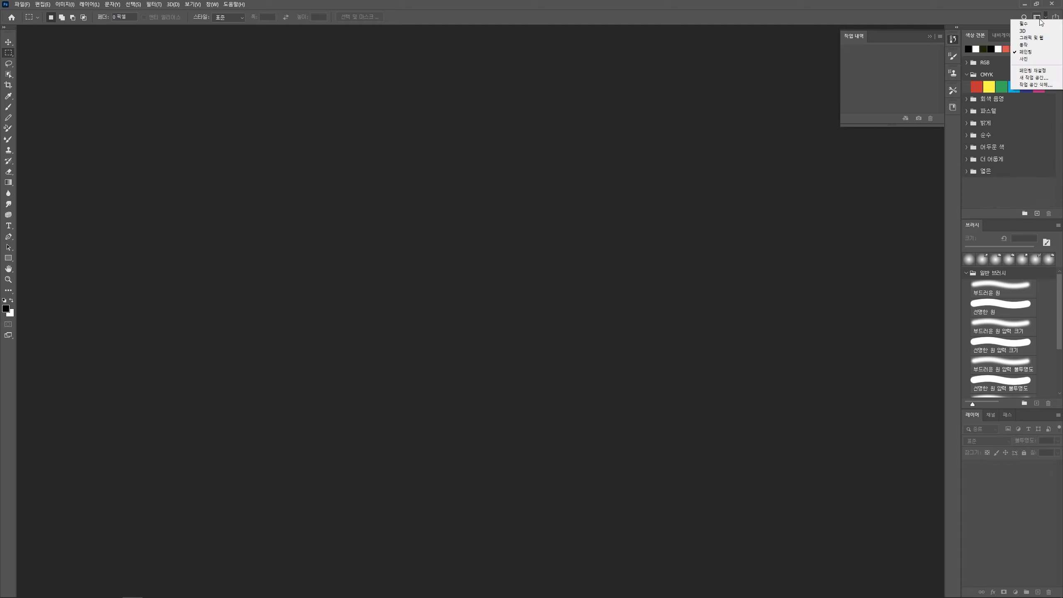
click(1035, 59)
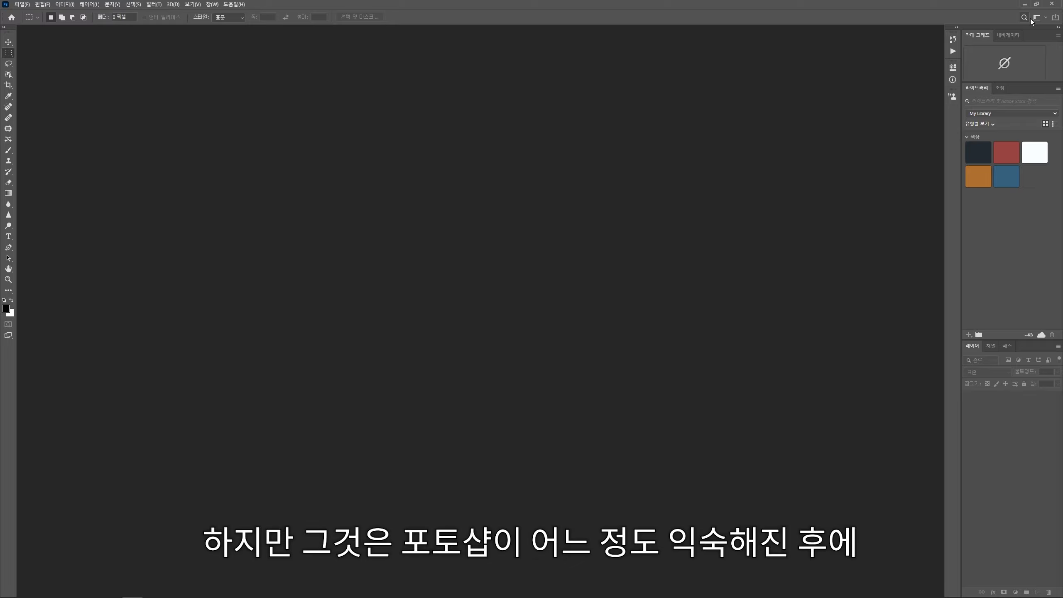
click(1044, 17)
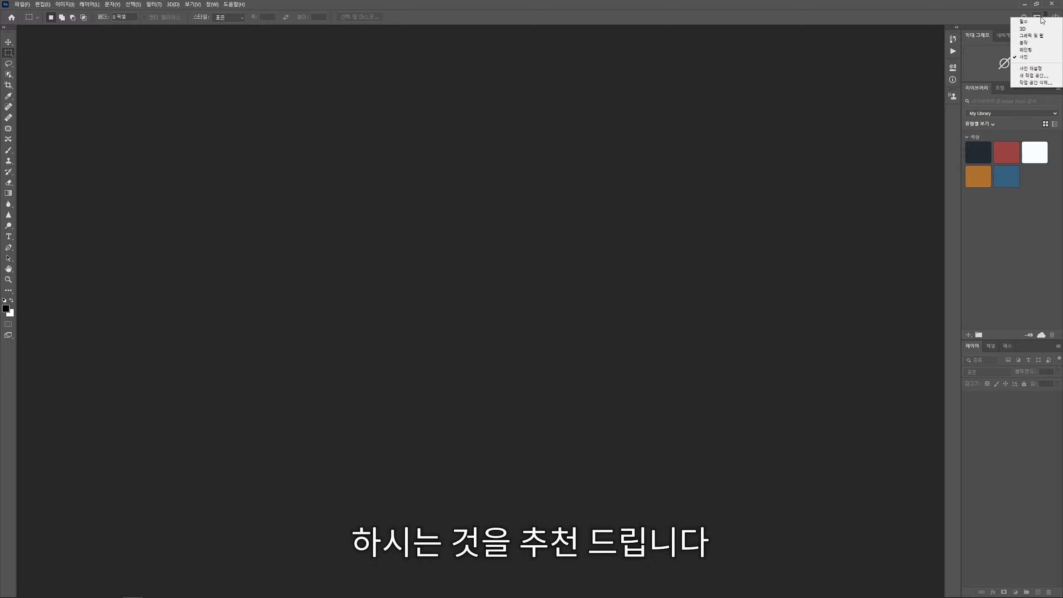
click(1024, 21)
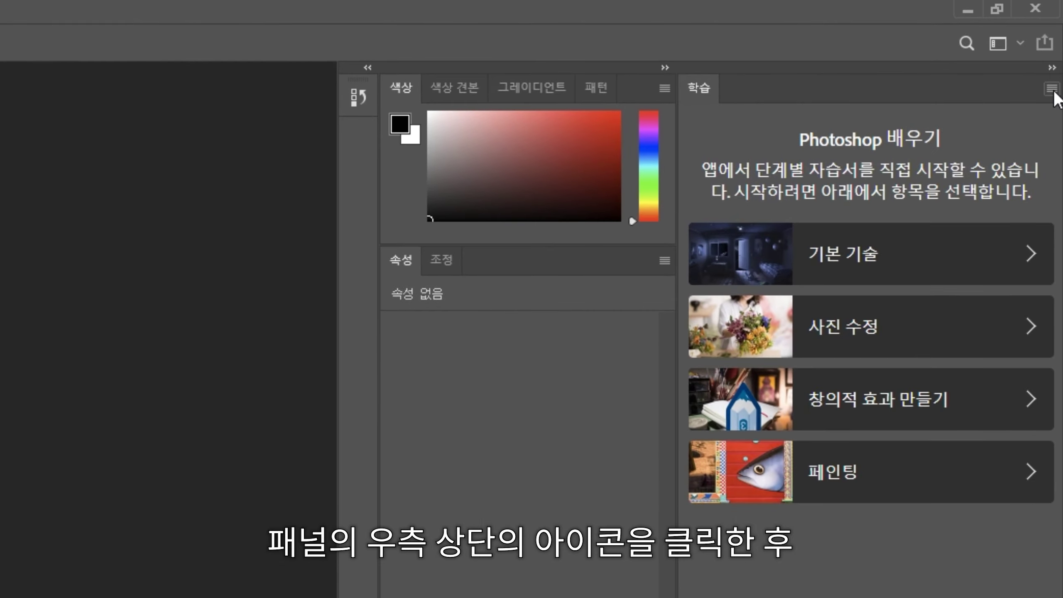
- Close the Learn (학습) and Libraries (라이브러리) panels to enlarge the working area
click(1057, 47)
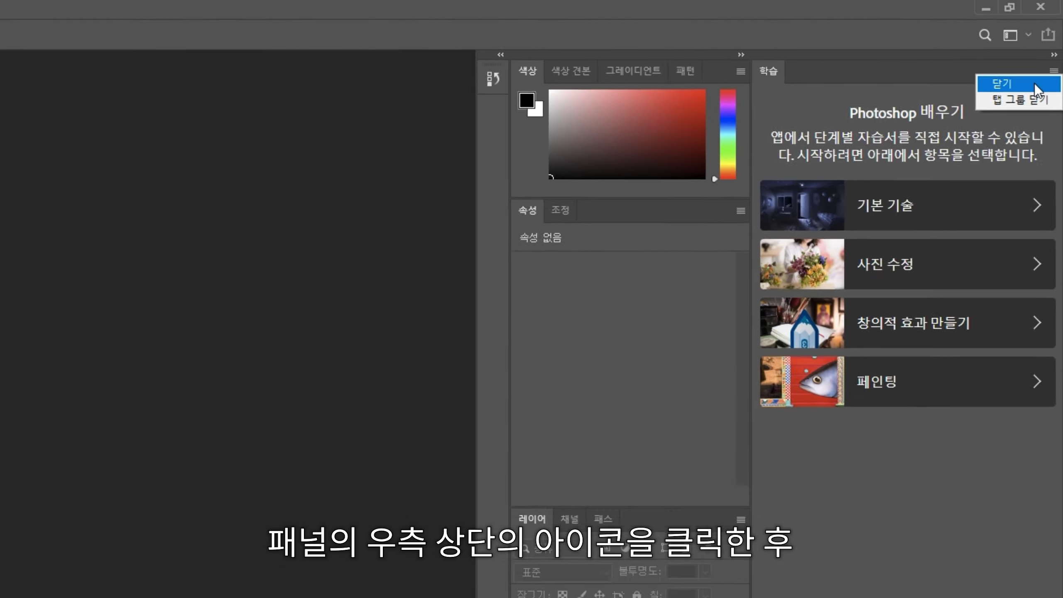
click(1034, 83)
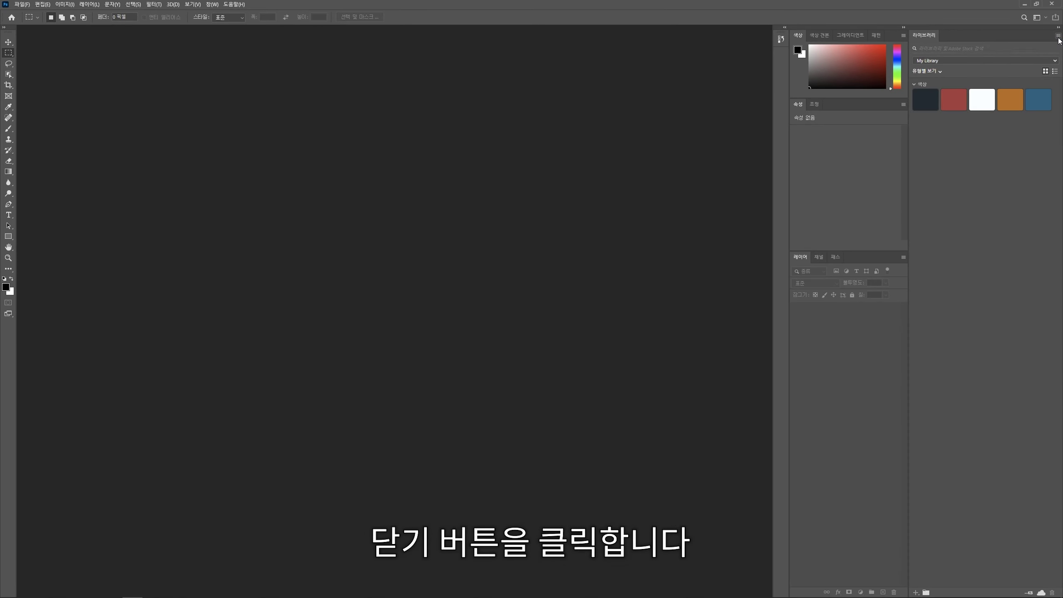
click(1059, 37)
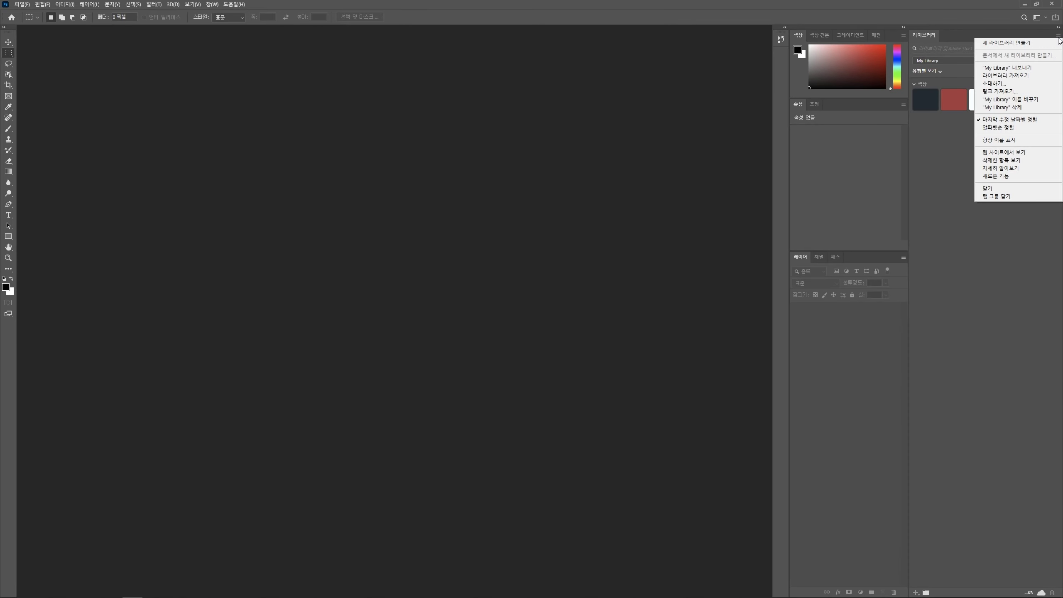
click(997, 189)
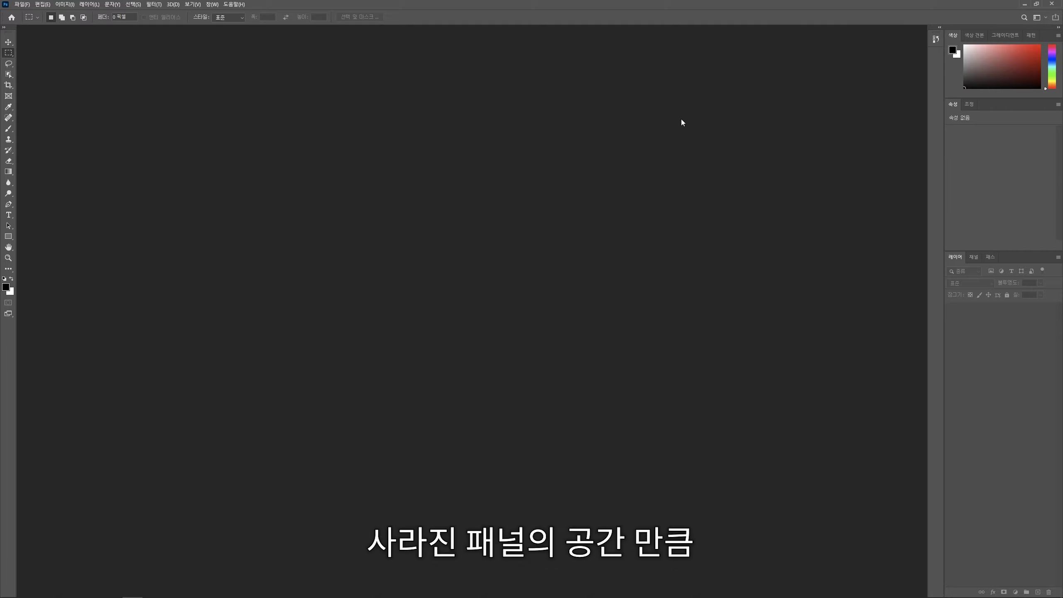
- Save the current panel layout as a new workspace named "작업영역"
click(209, 5)
mouse_move(220, 21)
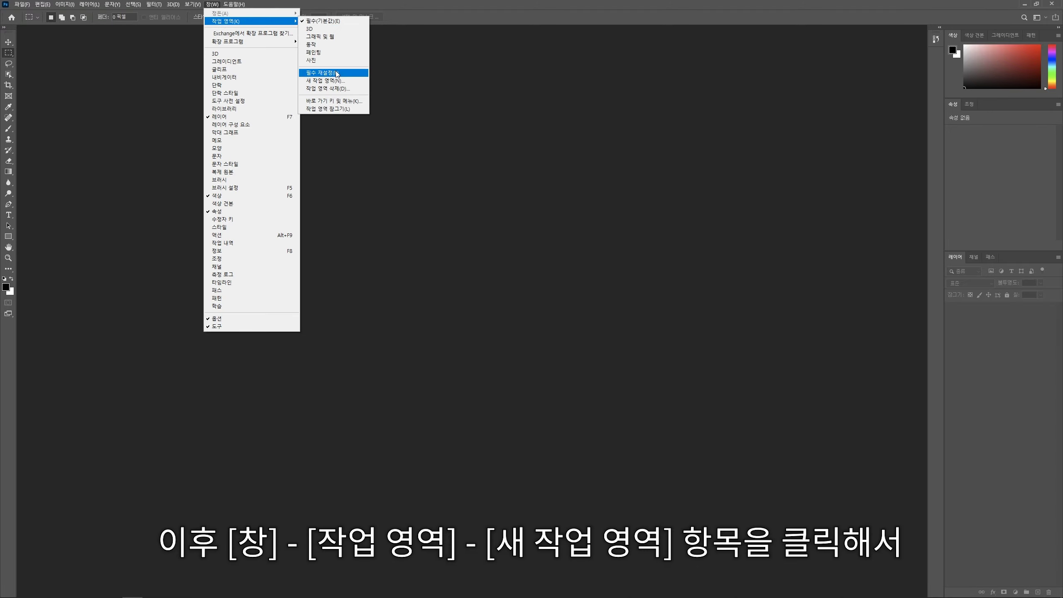
click(336, 81)
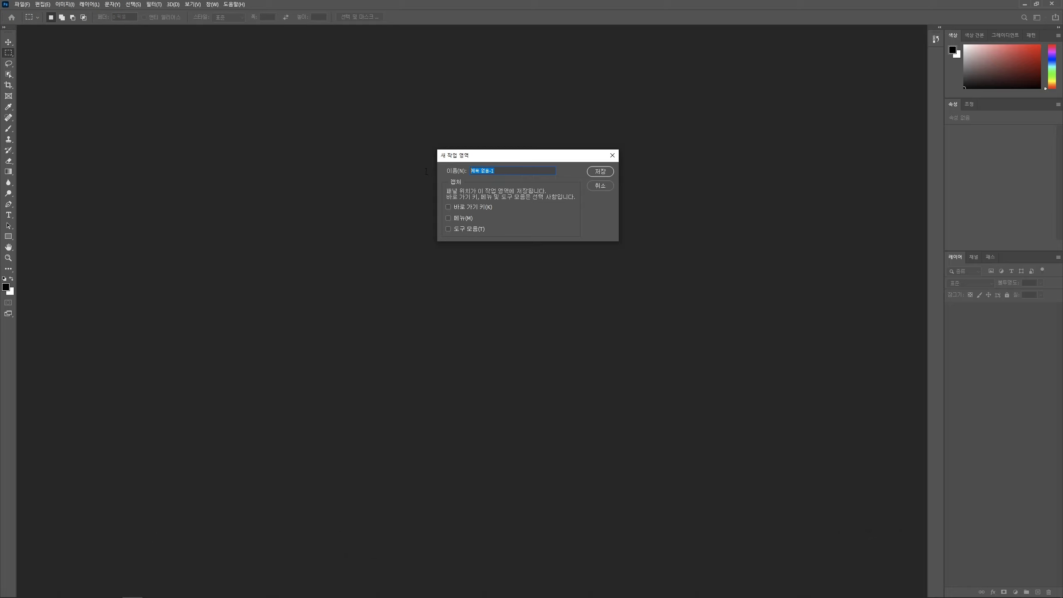
text(w)
text(작업영역)
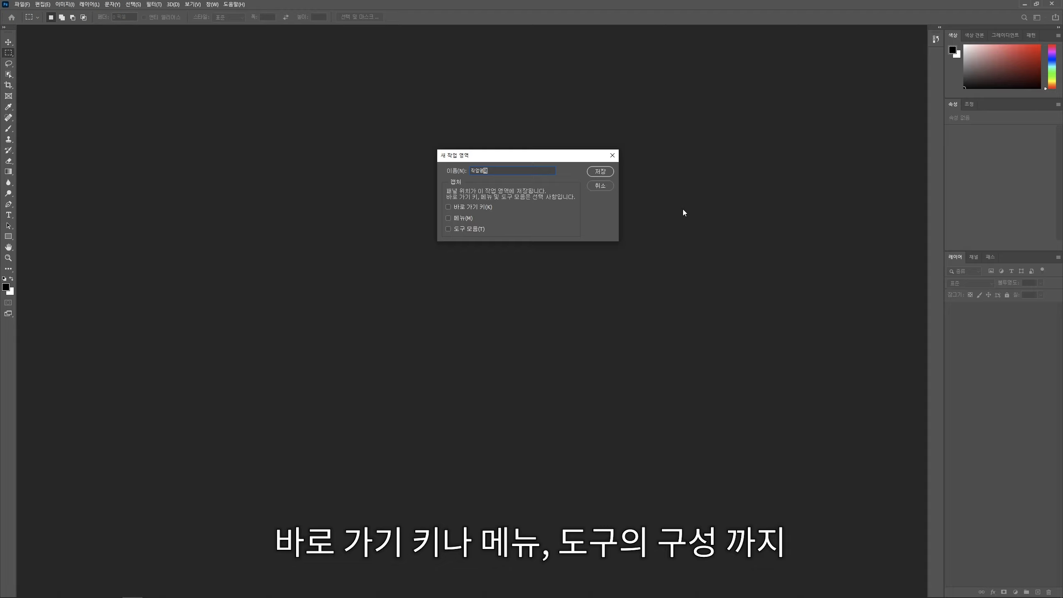
click(604, 171)
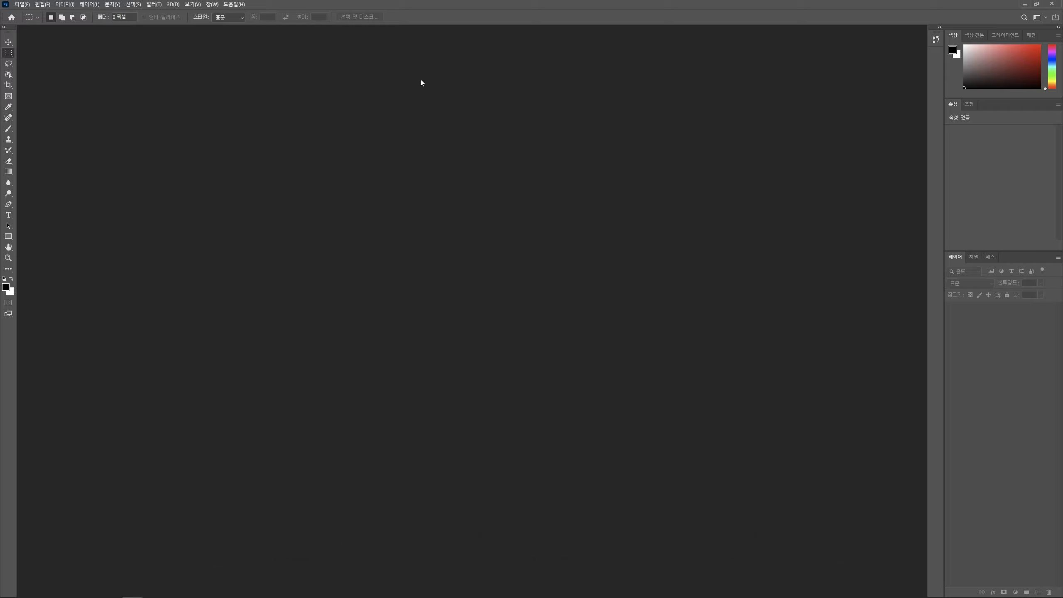
- Open the Histogram (막대 그래프) panel, and float it and the Navigator (내비게이터) panel separately over the canvas, enlarging Navigator
click(214, 6)
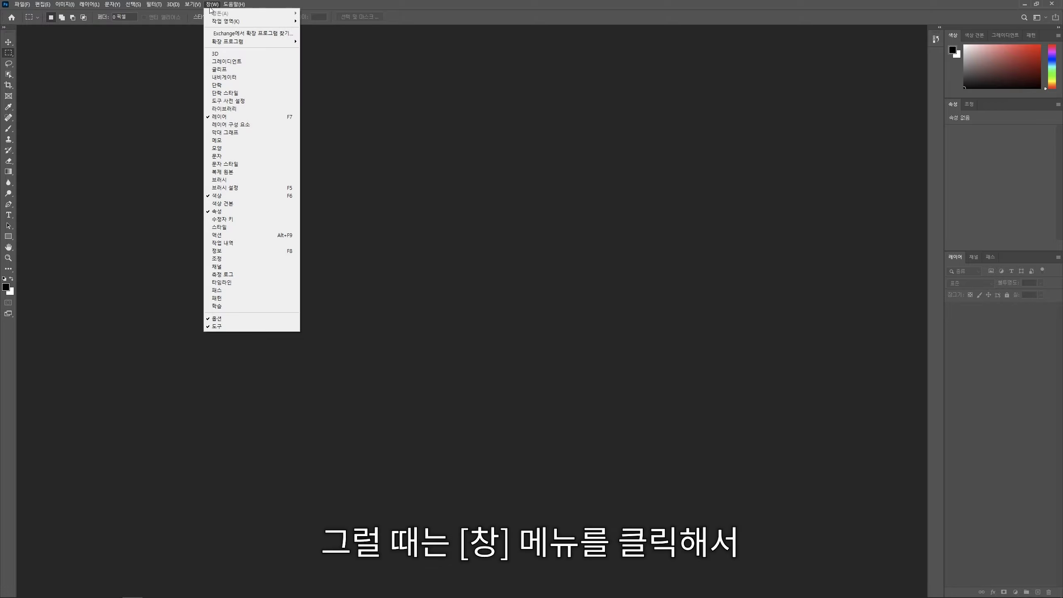
click(246, 133)
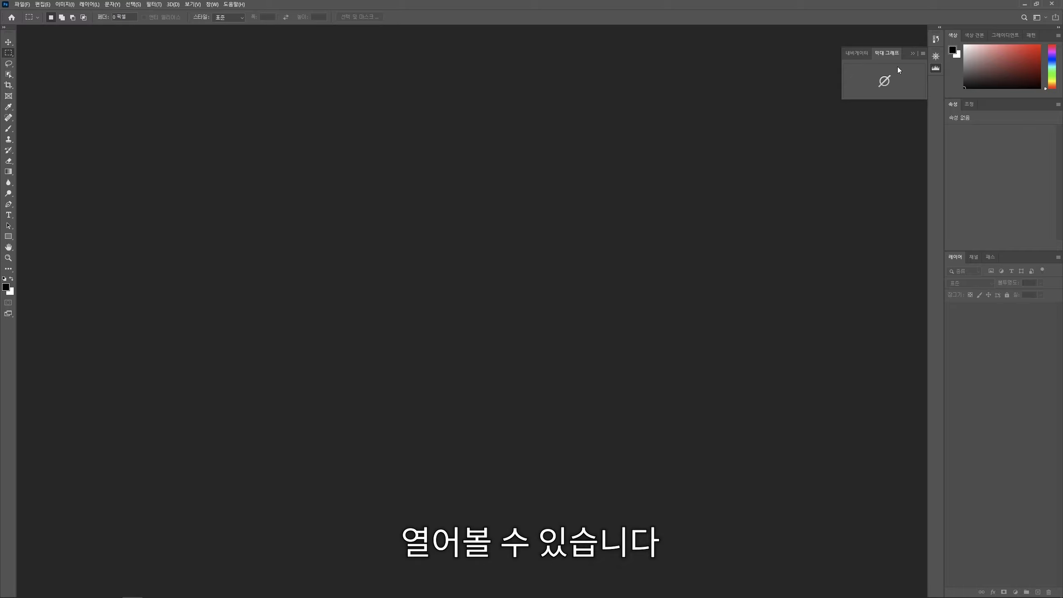
drag(888, 53, 777, 84)
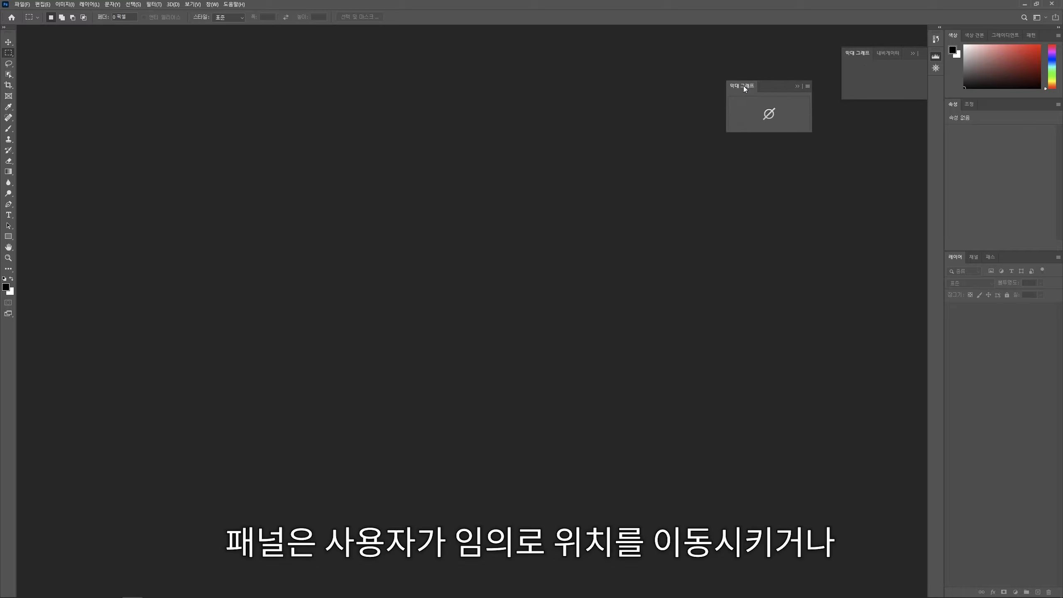
drag(853, 53, 740, 142)
drag(812, 209, 937, 313)
drag(738, 142, 615, 144)
- Float the Adjustments (조정), Channels (채널) and Paths (패스) panels, and group Channels with Paths and Layers (레이어) with Navigator
drag(970, 105, 880, 228)
drag(977, 255, 456, 46)
drag(973, 256, 362, 155)
drag(416, 205, 501, 232)
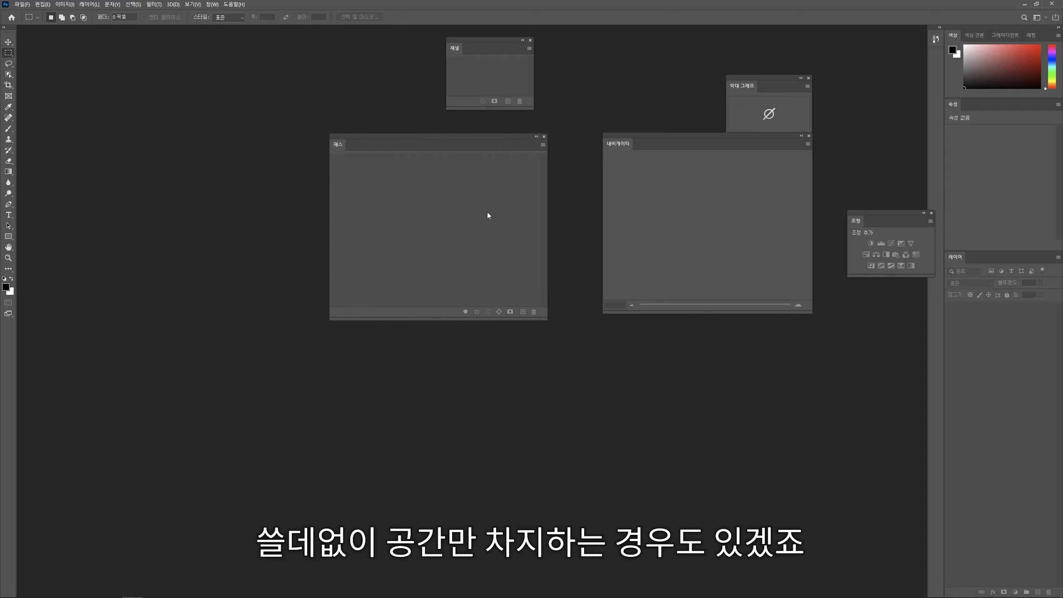
drag(457, 46, 424, 177)
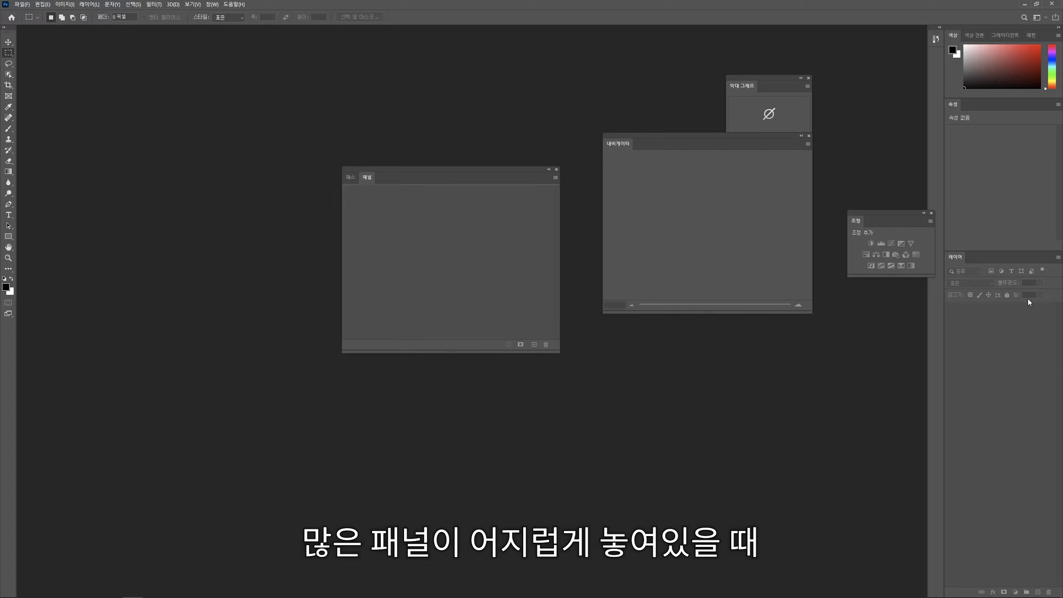
drag(950, 257, 652, 148)
- Reset the "작업영역" workspace to its saved panel layout
click(212, 4)
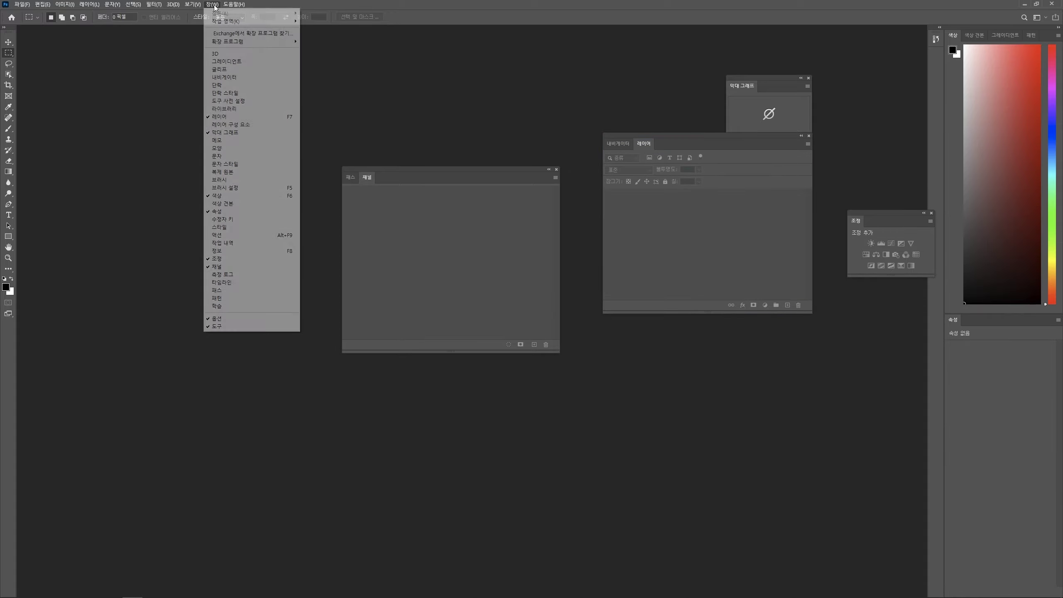
mouse_move(222, 22)
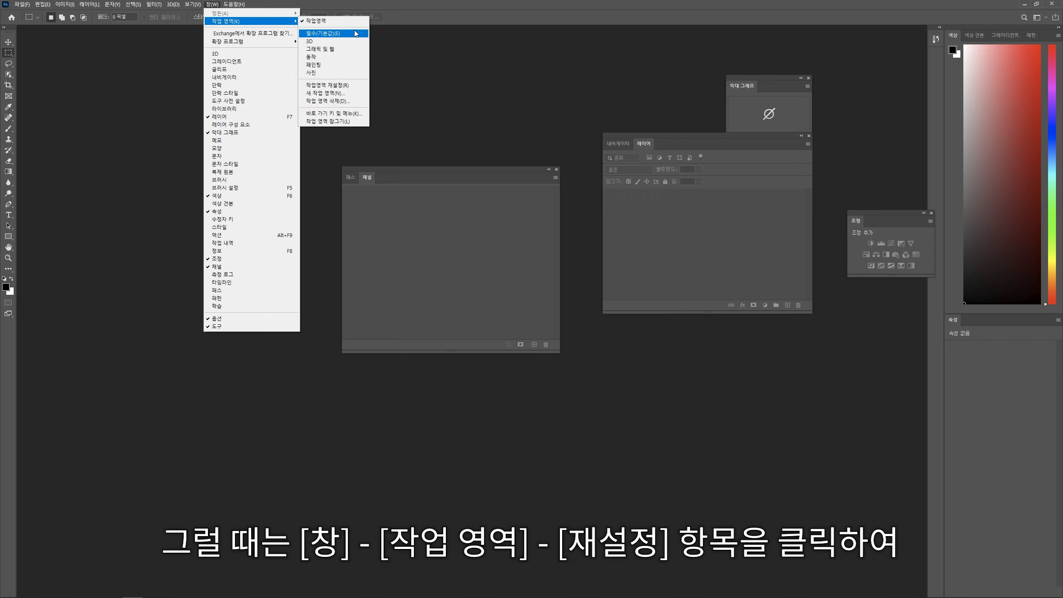
click(327, 85)
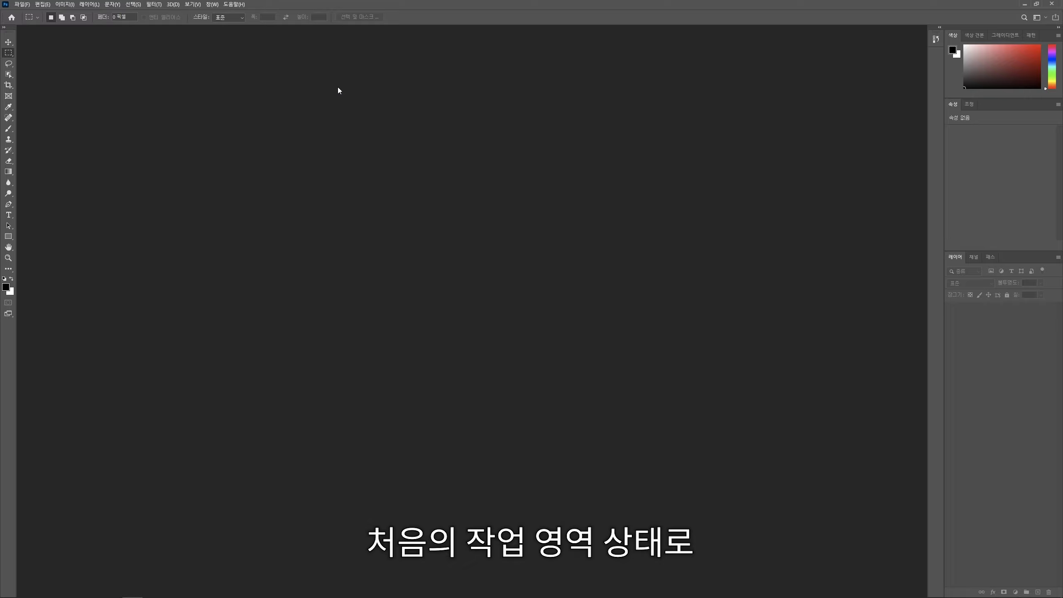